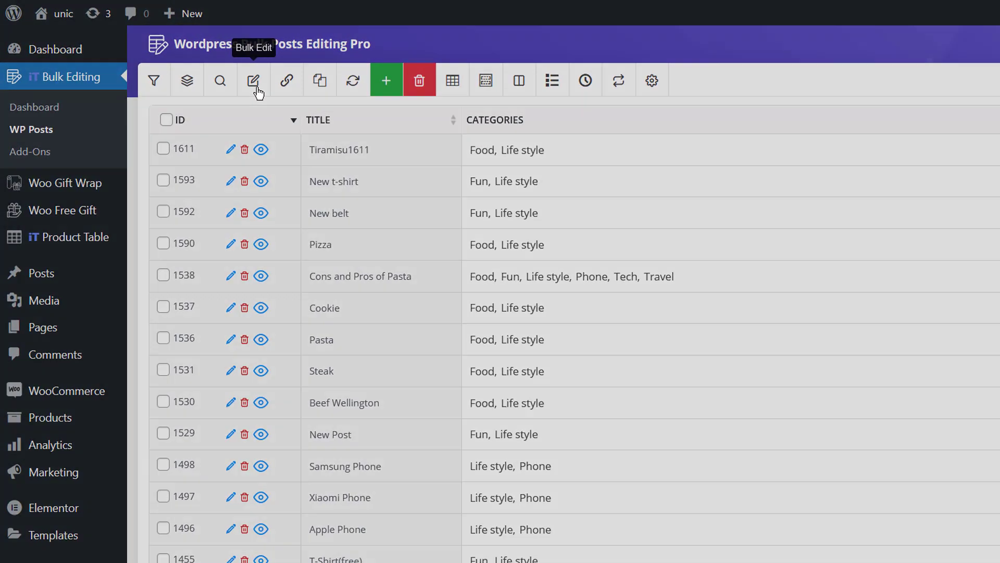
Step: Open the bulk edit form's category settings and review the available operations for changing post categories
{"action": "left_click", "coordinate": [256, 90]}
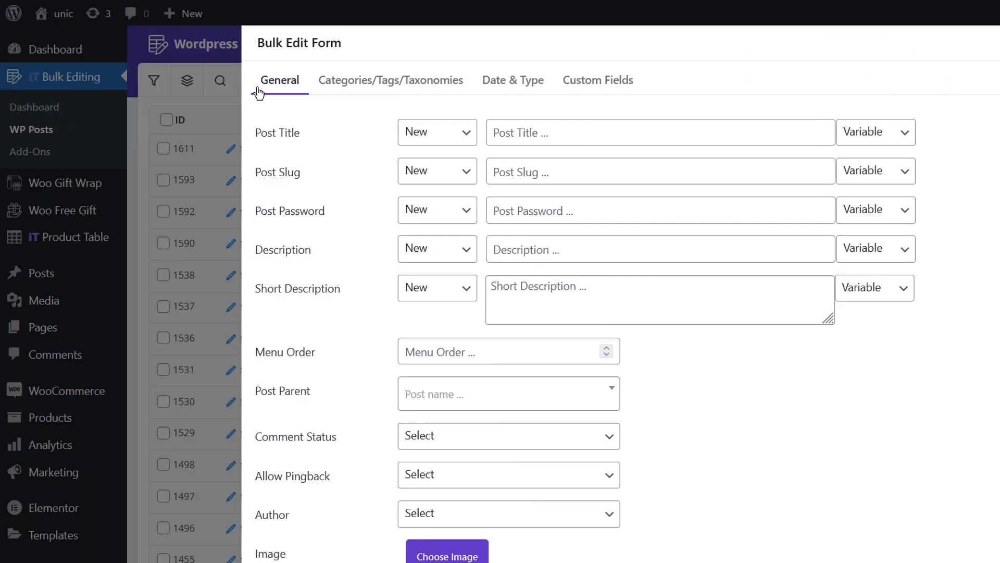
{"action": "left_click", "coordinate": [323, 88]}
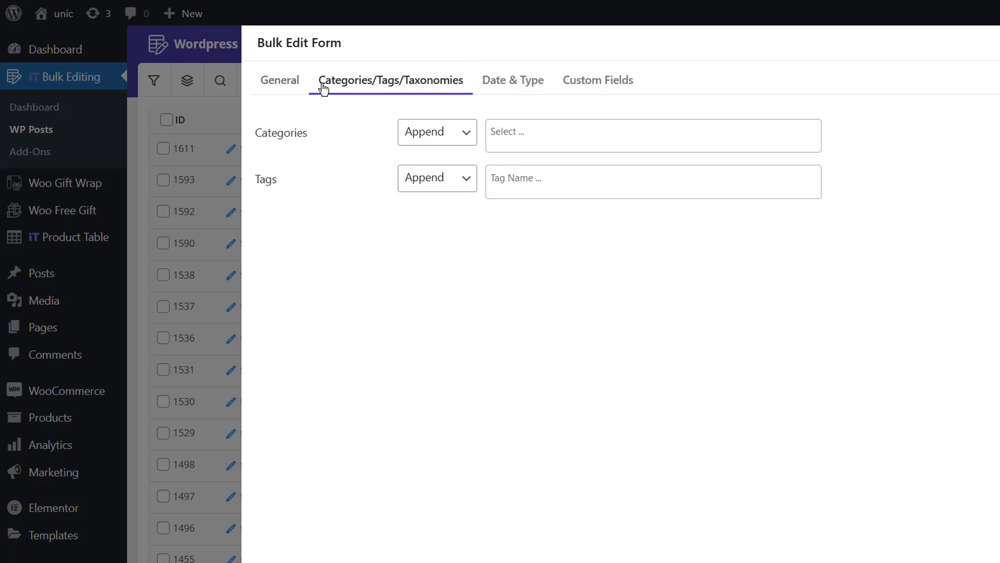
{"action": "left_click", "coordinate": [432, 135]}
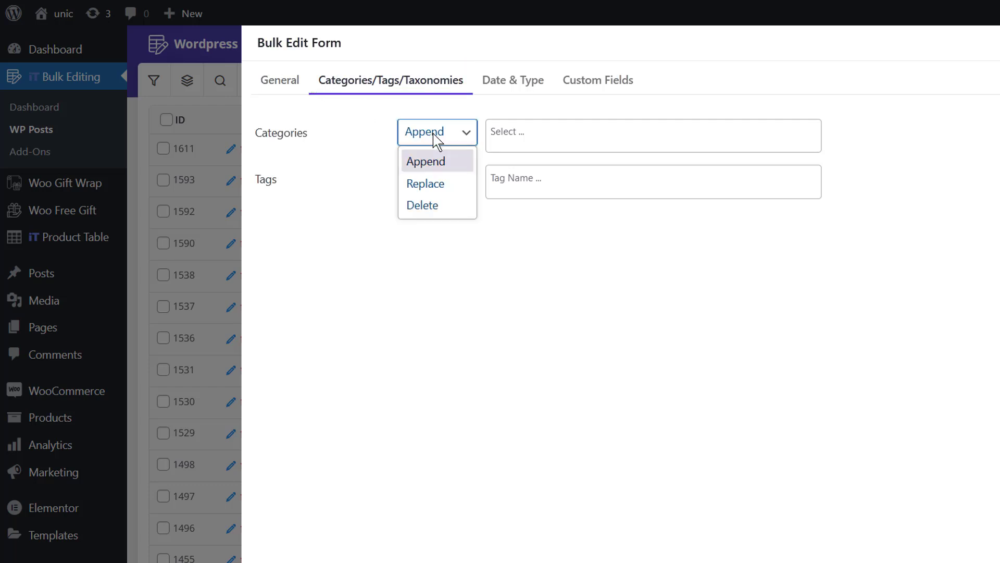
{"action": "key", "text": "Down"}
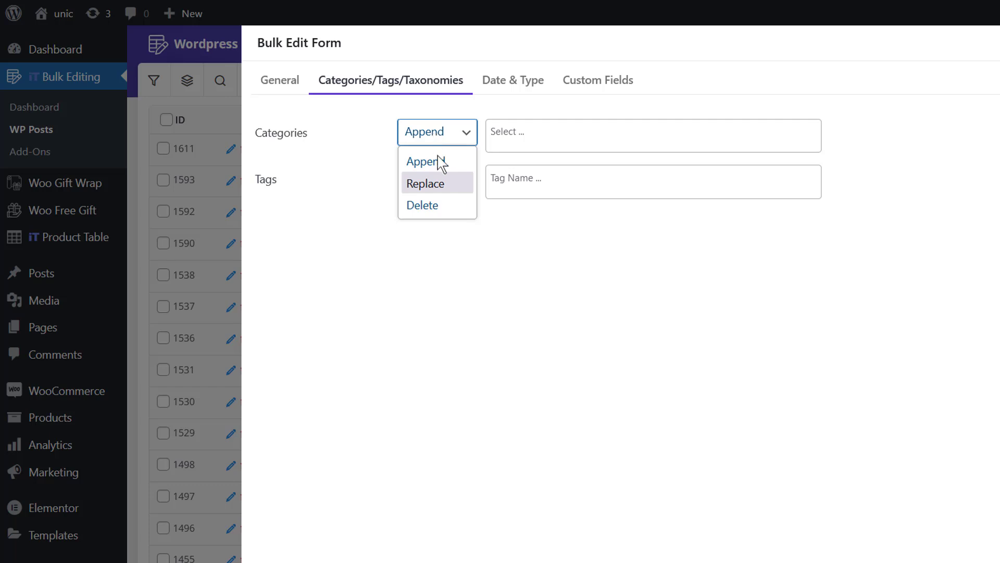
{"action": "left_click", "coordinate": [452, 208]}
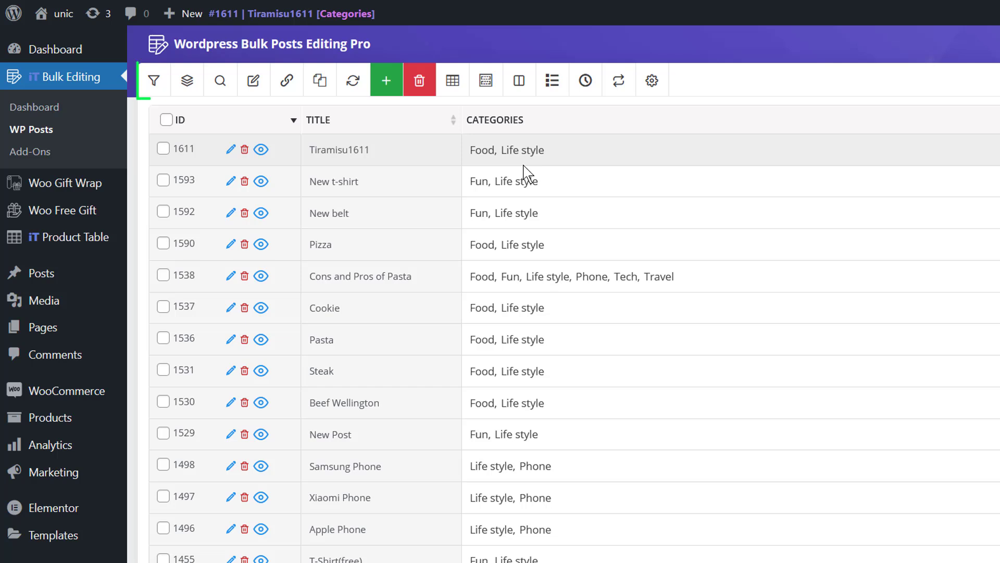
Step: Look through the saved filter profiles and the quick search options for the post list
{"action": "left_click", "coordinate": [154, 82]}
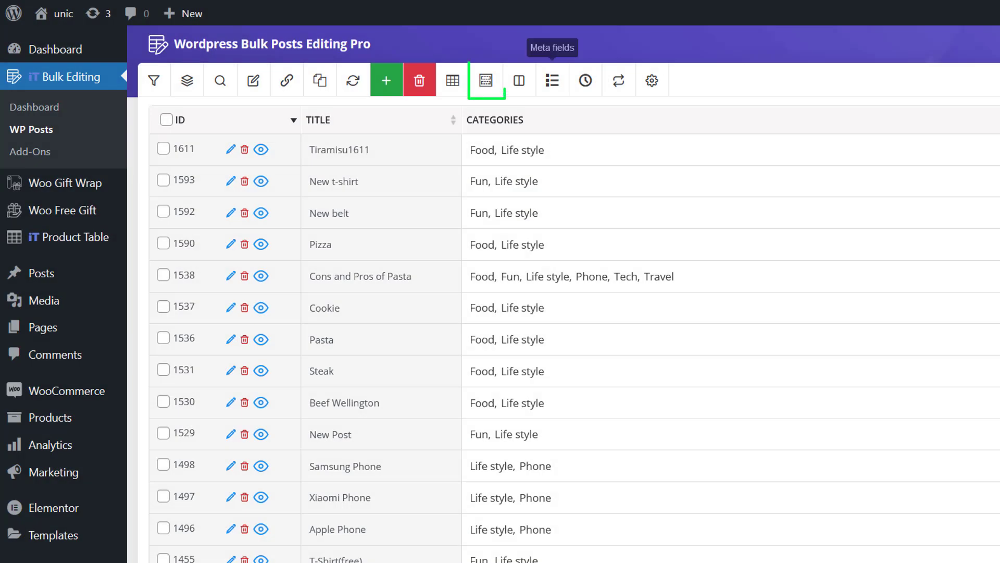
{"action": "left_click", "coordinate": [486, 83]}
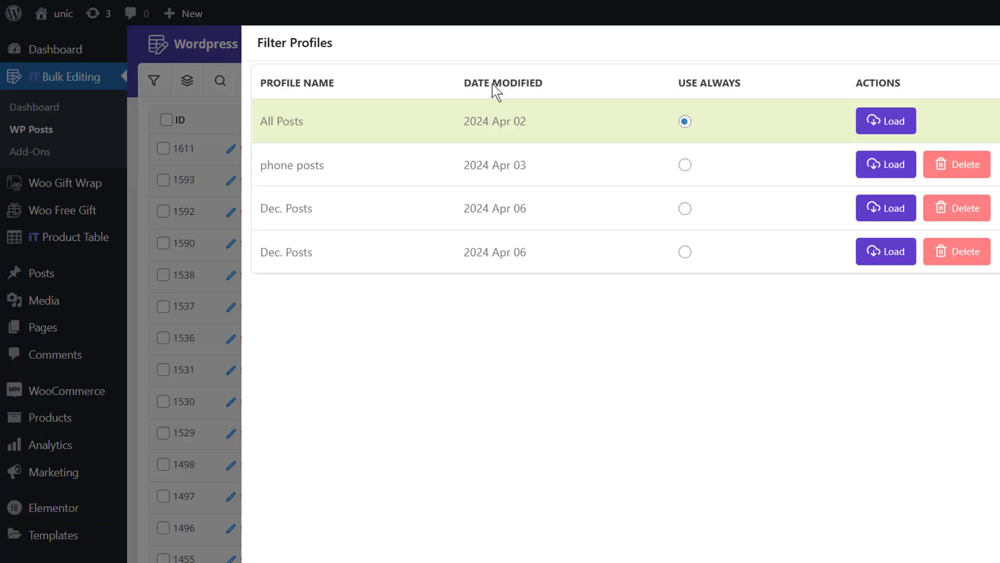
{"action": "left_click", "coordinate": [996, 42]}
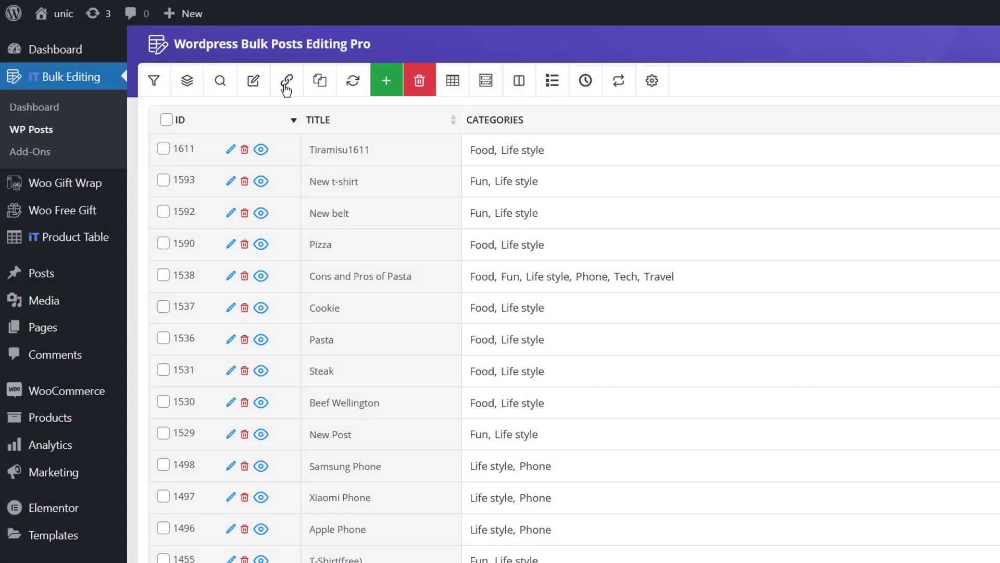
{"action": "left_click", "coordinate": [228, 93]}
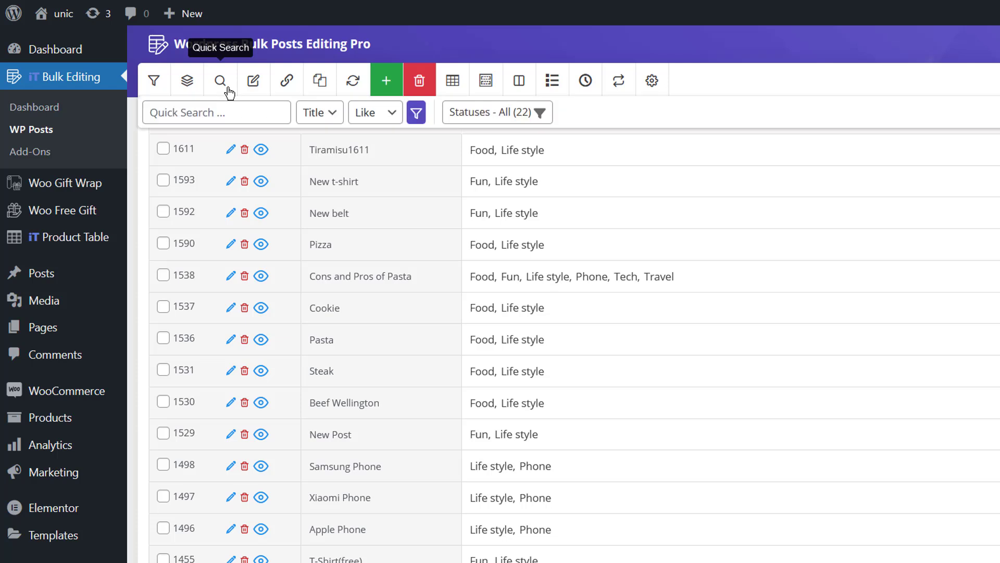
{"action": "left_click", "coordinate": [230, 93]}
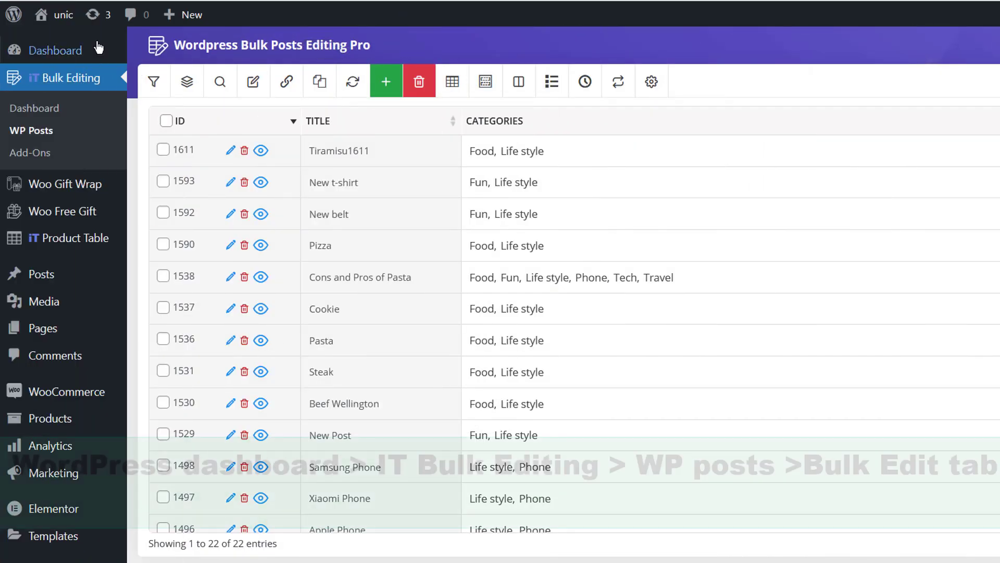
Step: Open the category settings of the bulk edit form and choose Append as the category operation
{"action": "mouse_move", "coordinate": [99, 48]}
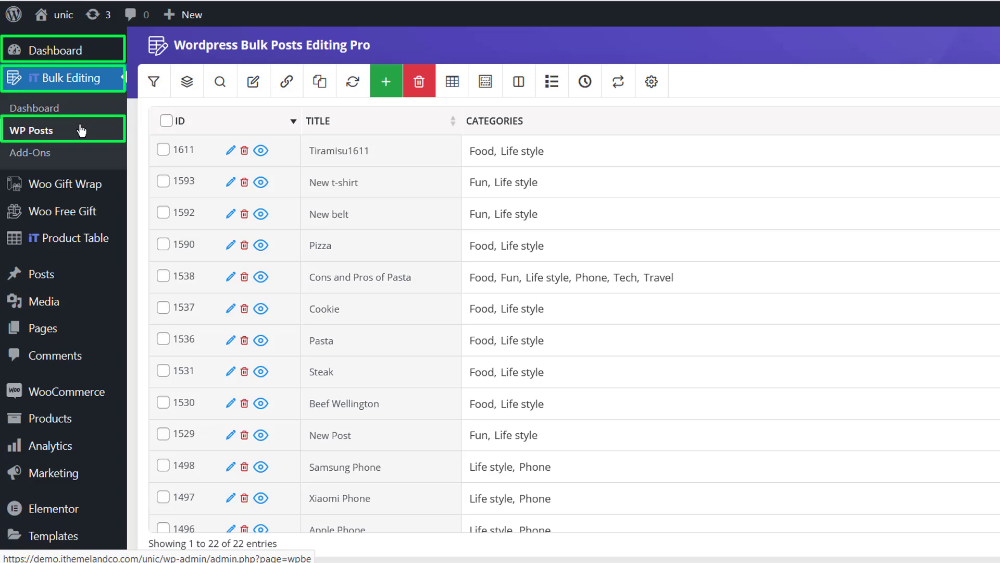
{"action": "left_click", "coordinate": [247, 86]}
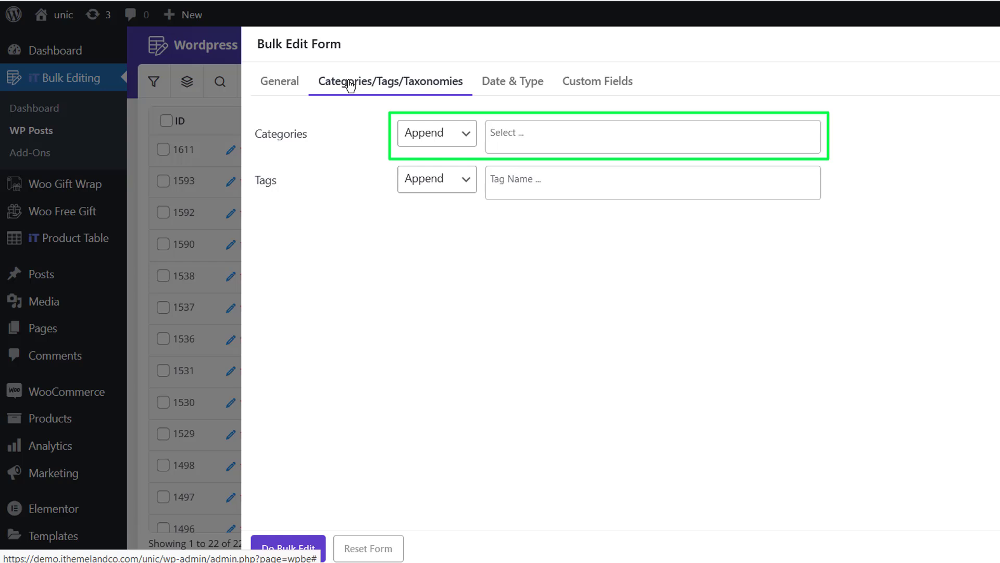
{"action": "left_click", "coordinate": [435, 136]}
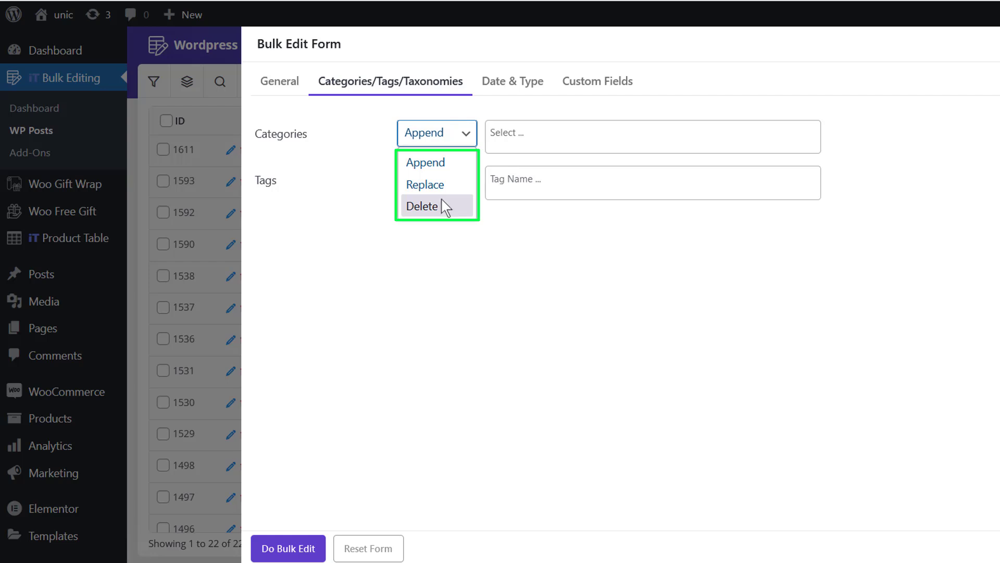
{"action": "left_click", "coordinate": [437, 247]}
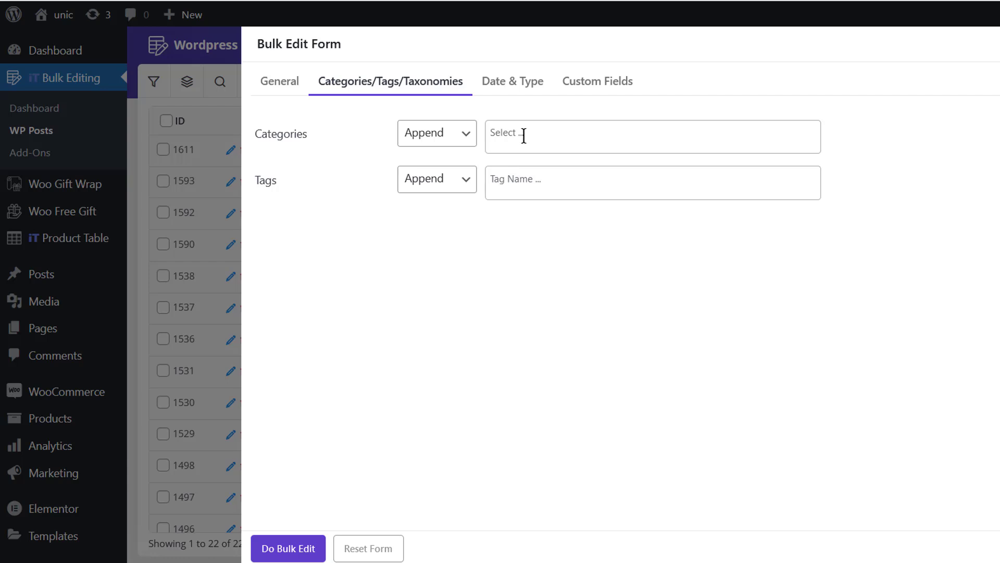
{"action": "left_click", "coordinate": [470, 138]}
{"action": "left_click", "coordinate": [466, 164]}
Step: Choose the Tech and Travel categories and run the bulk edit to append them to all listed posts
{"action": "left_click", "coordinate": [508, 147]}
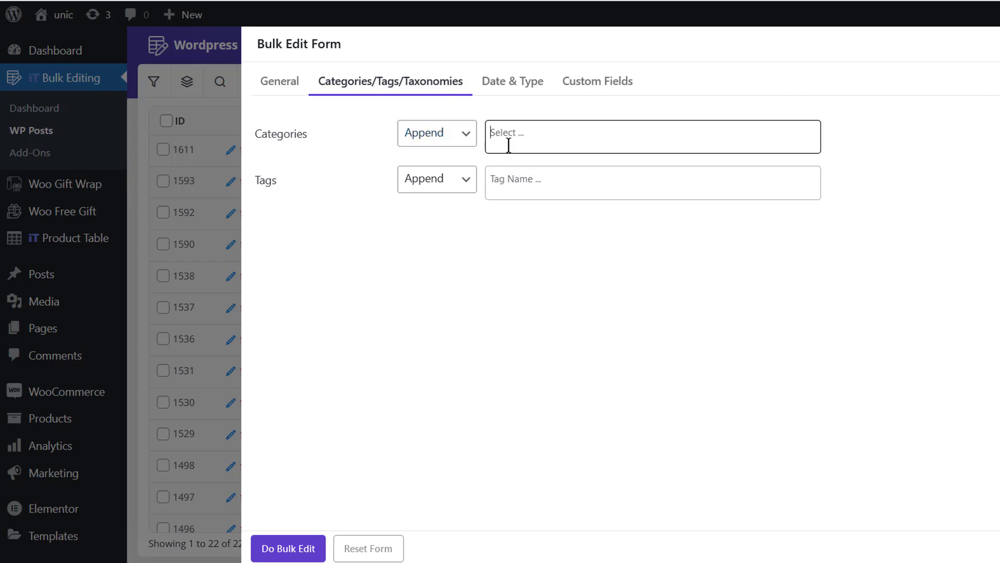
{"action": "key", "text": "Down"}
{"action": "key", "text": "Down"}
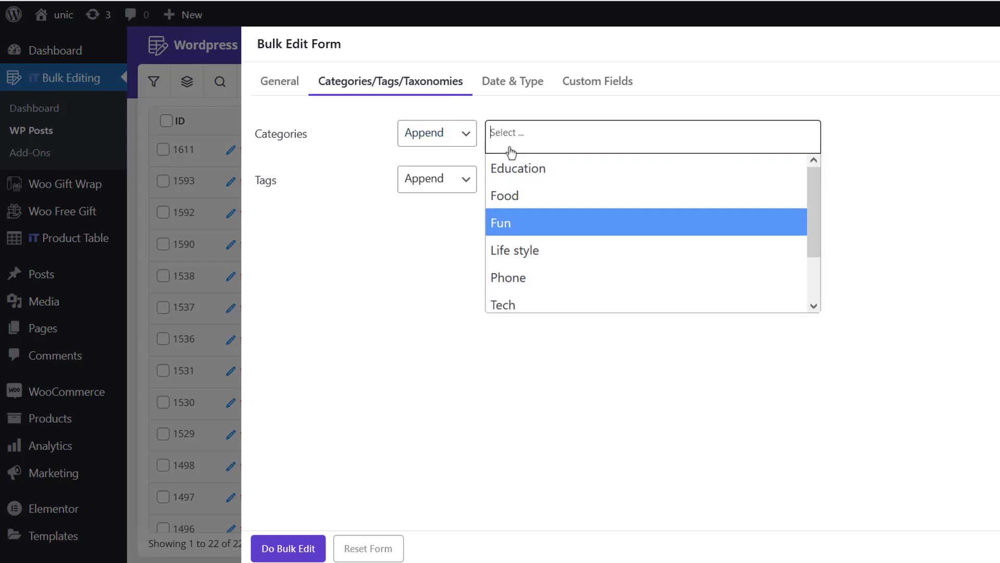
{"action": "left_click", "coordinate": [543, 300]}
{"action": "left_click", "coordinate": [573, 129]}
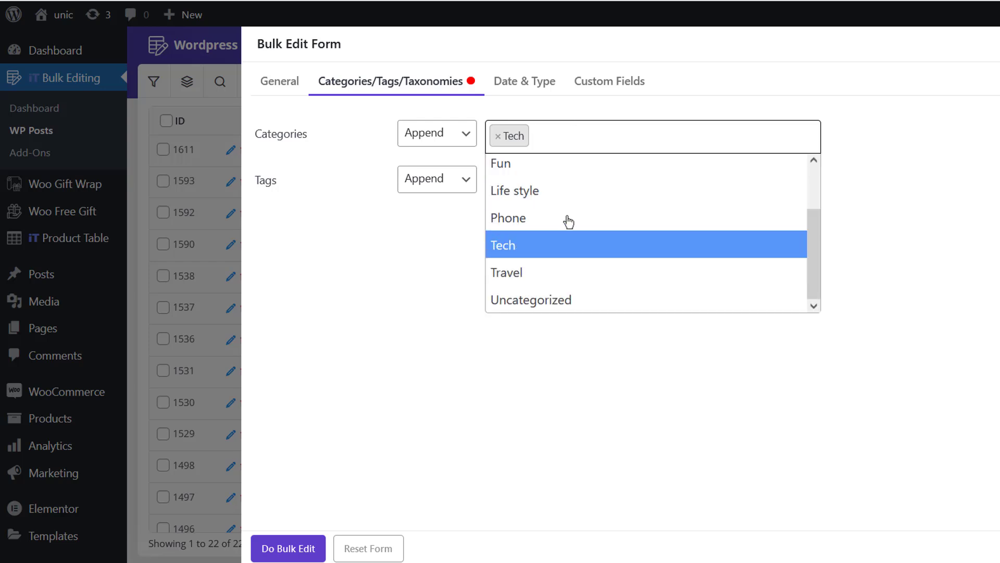
{"action": "left_click", "coordinate": [565, 273]}
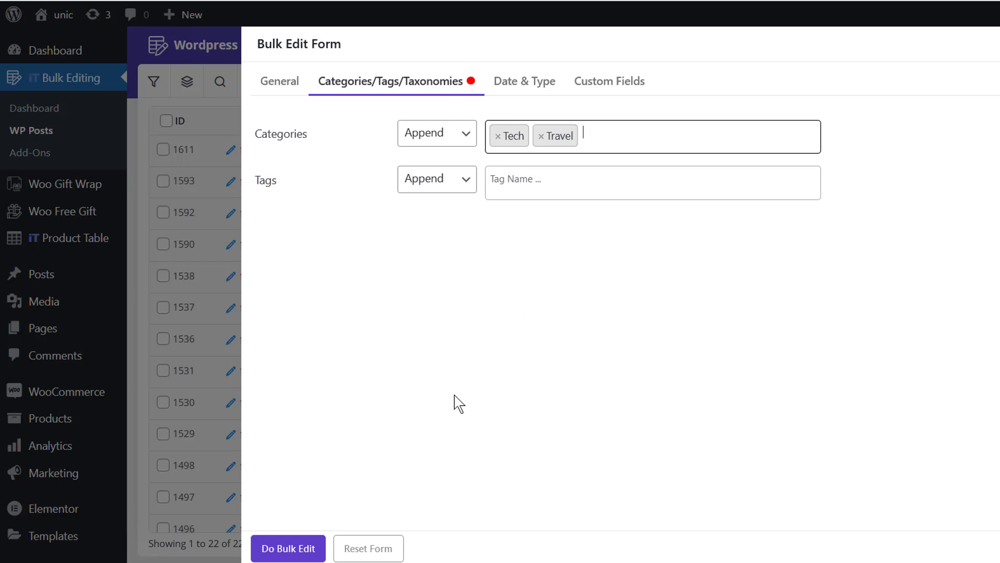
{"action": "left_click", "coordinate": [315, 547]}
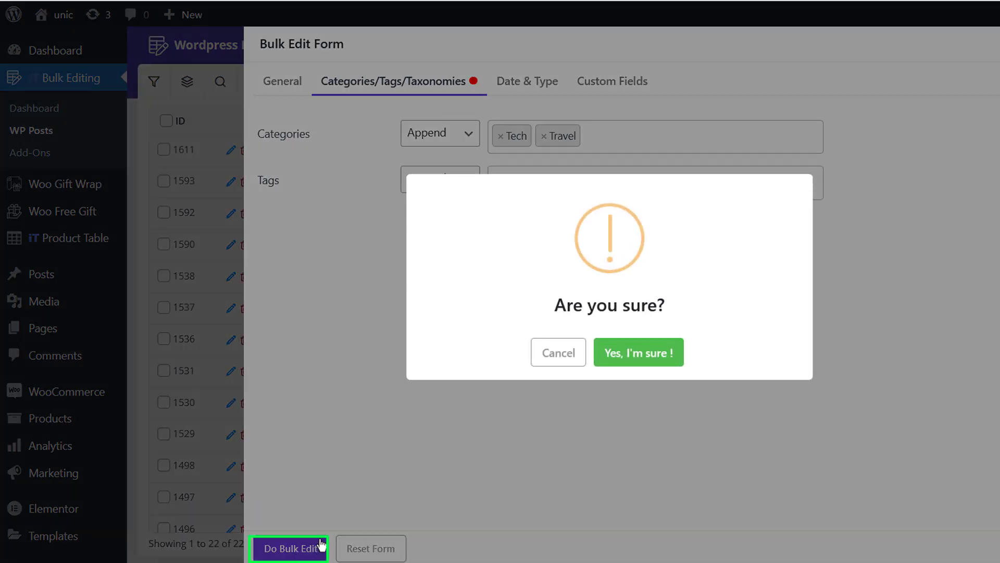
{"action": "left_click", "coordinate": [619, 352]}
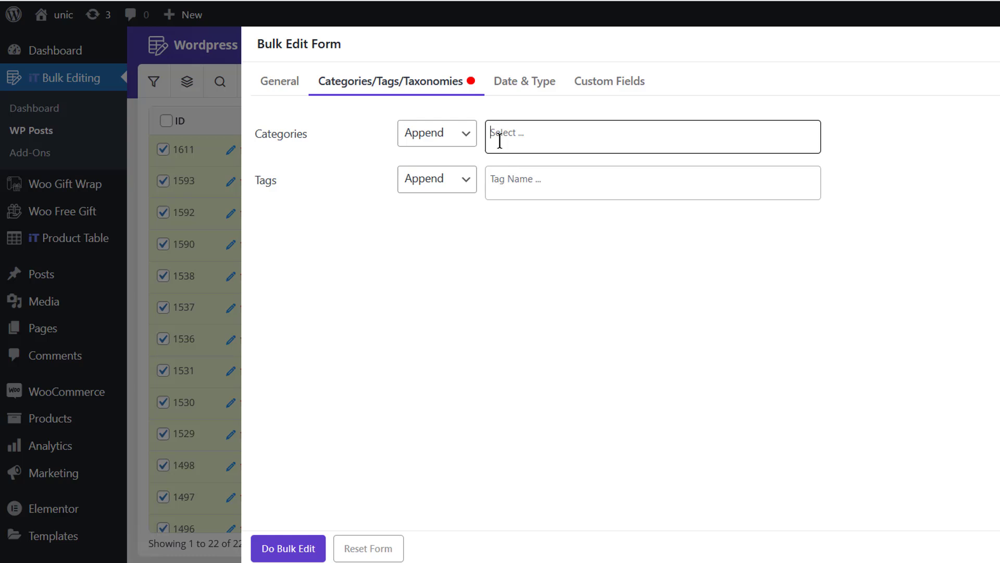
Step: Replace the categories of all selected posts with Tech and Travel through a bulk edit
{"action": "left_click", "coordinate": [467, 136]}
{"action": "left_click", "coordinate": [460, 185]}
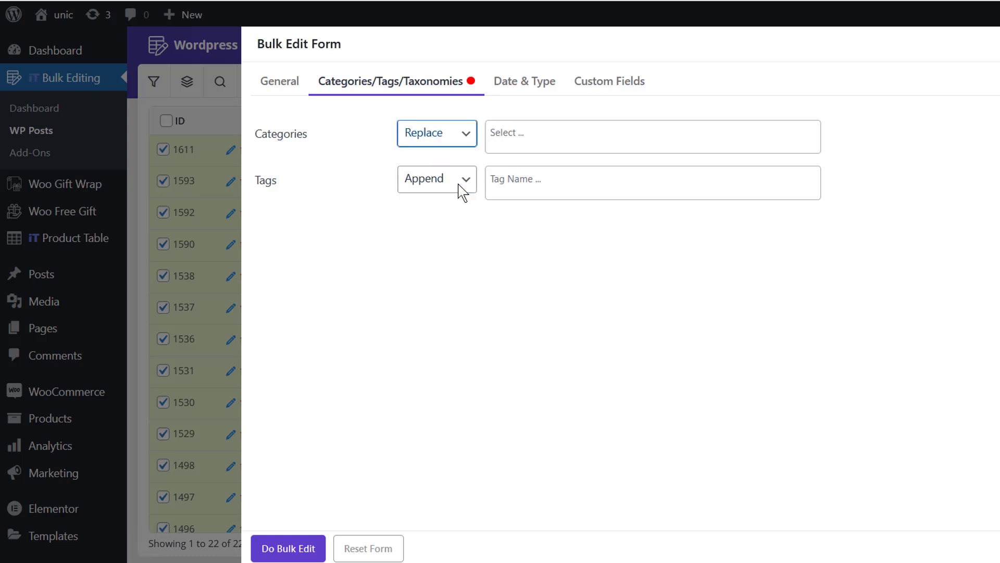
{"action": "left_click", "coordinate": [521, 136]}
{"action": "scroll", "coordinate": [554, 251], "scroll_direction": "down", "scroll_amount": 1}
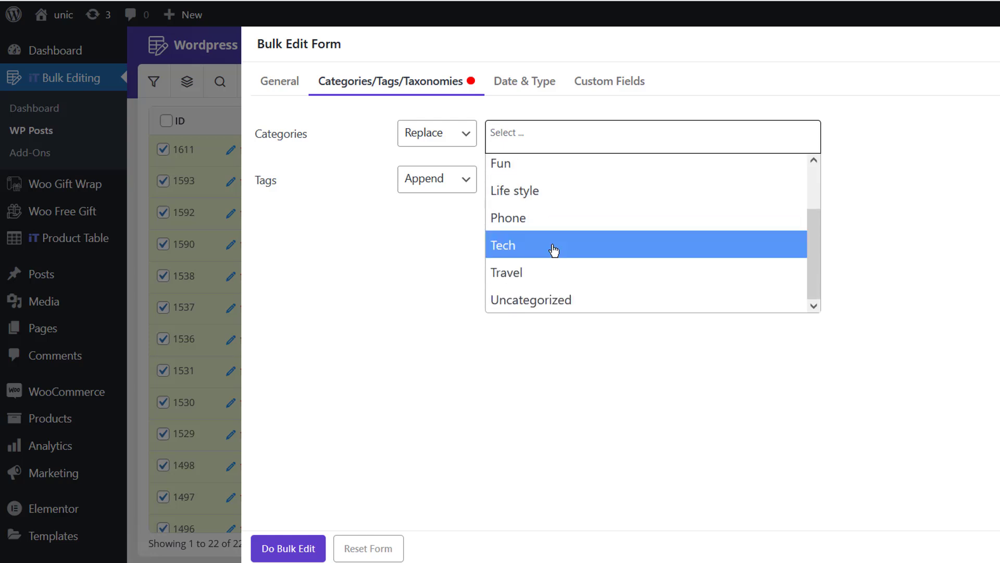
{"action": "left_click", "coordinate": [554, 250]}
{"action": "left_click", "coordinate": [554, 141]}
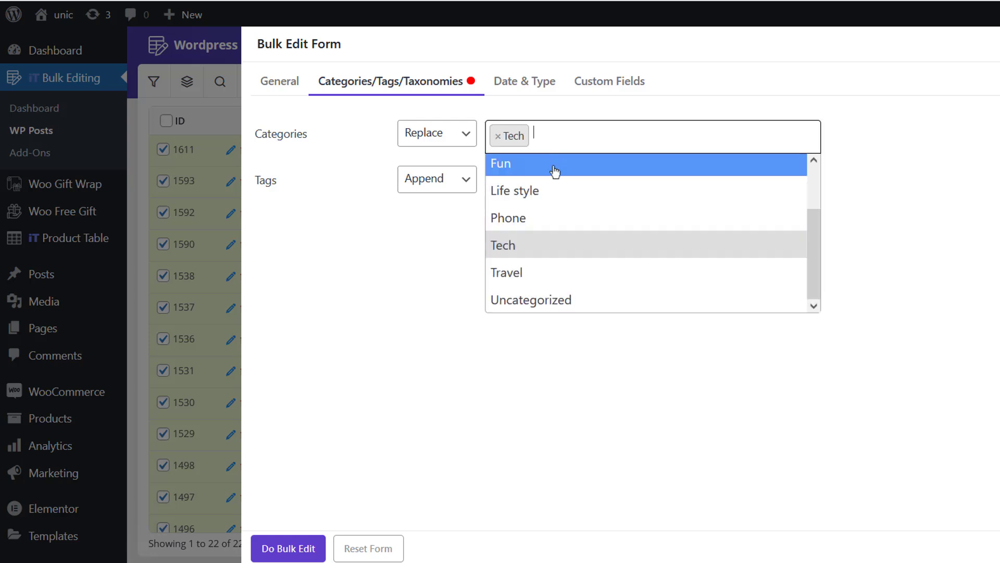
{"action": "left_click", "coordinate": [569, 272]}
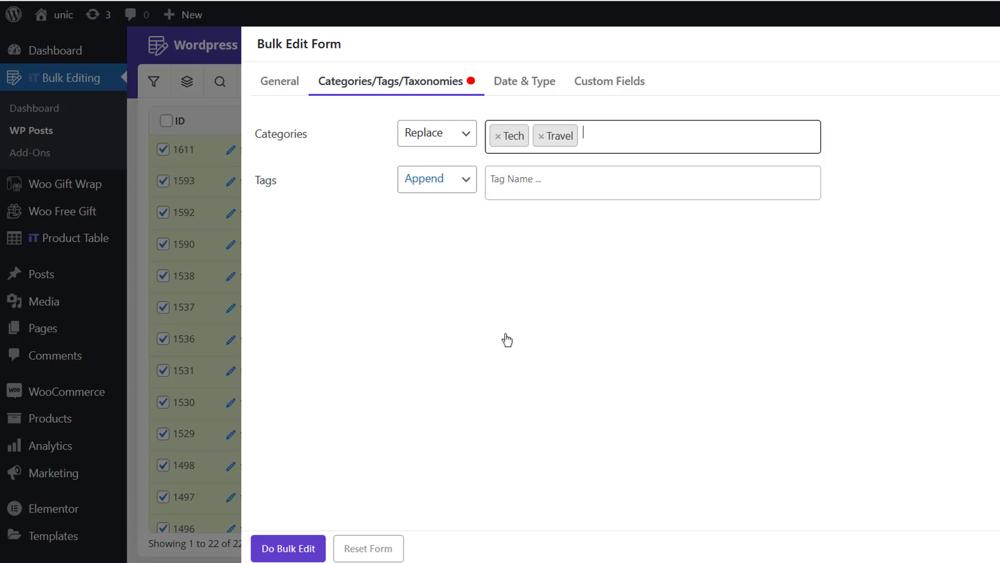
{"action": "left_click", "coordinate": [311, 548]}
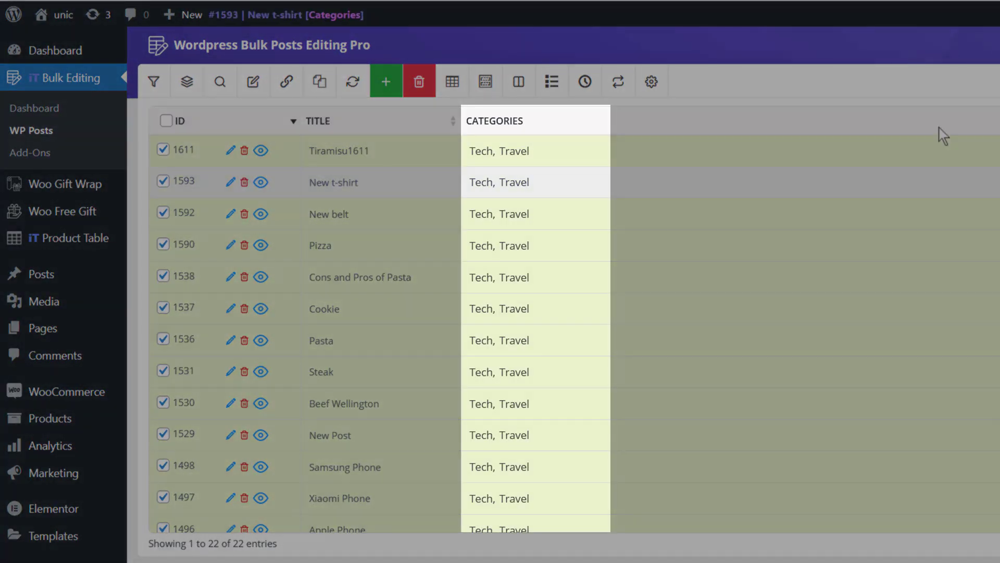
Step: Delete the Tech and Travel categories from all selected posts through a bulk edit
{"action": "scroll", "coordinate": [771, 183], "scroll_direction": "down", "scroll_amount": 5}
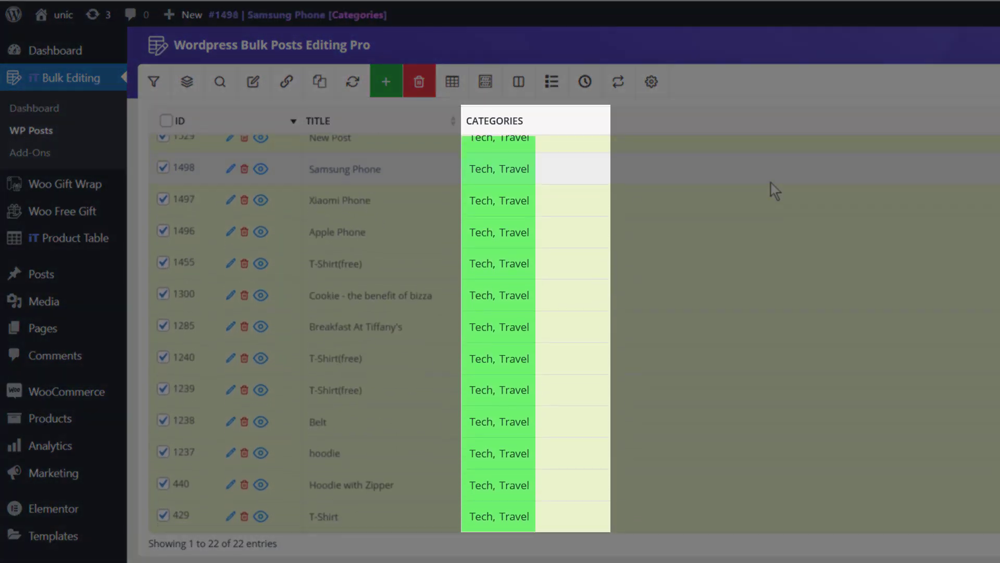
{"action": "scroll", "coordinate": [771, 183], "scroll_direction": "up", "scroll_amount": 3}
{"action": "scroll", "coordinate": [771, 183], "scroll_direction": "up", "scroll_amount": 2}
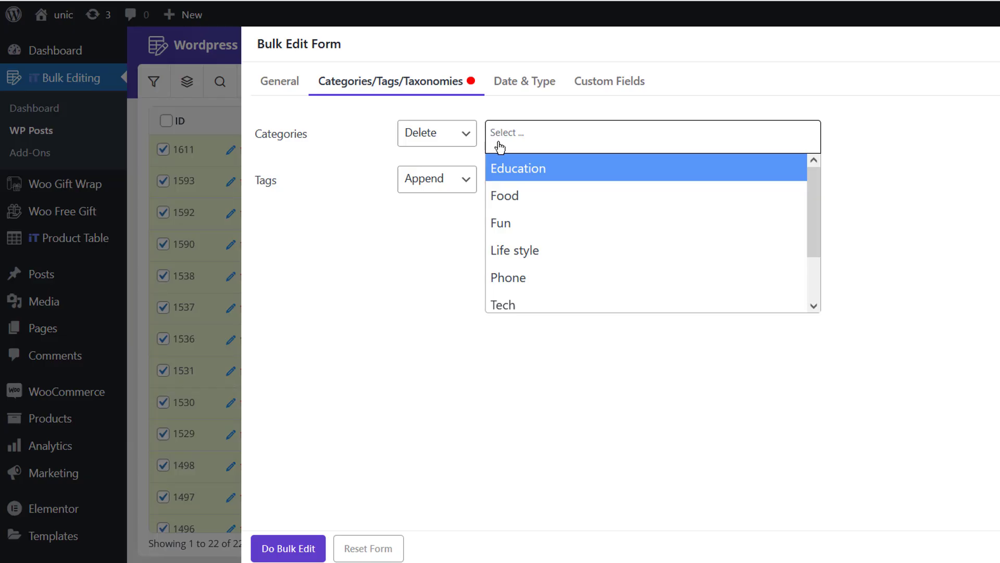
{"action": "left_click", "coordinate": [527, 303]}
{"action": "left_click", "coordinate": [547, 149]}
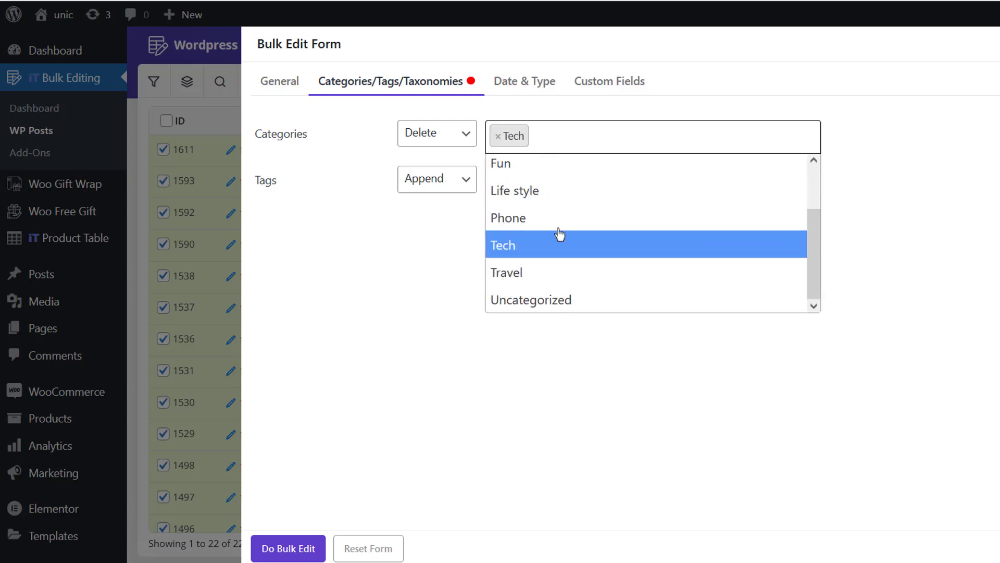
{"action": "left_click", "coordinate": [565, 281]}
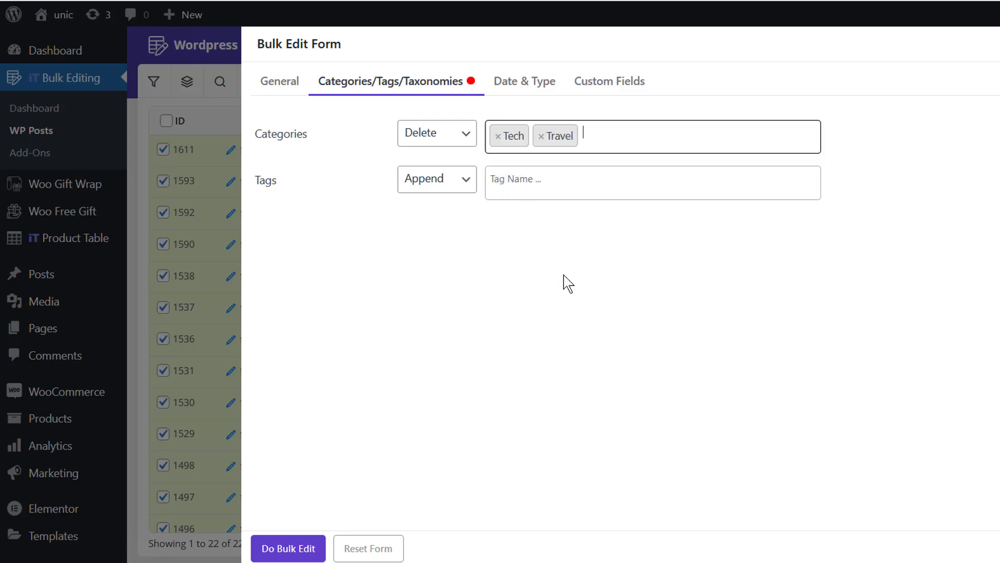
{"action": "left_click", "coordinate": [313, 547]}
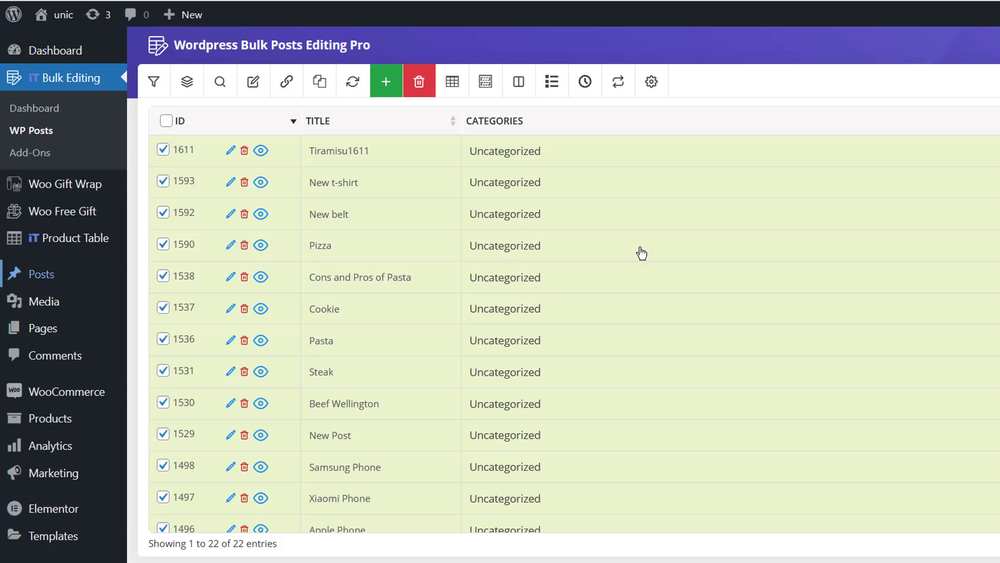
Step: Add a new WordPress post category named "sport" on the post Categories page
{"action": "mouse_move", "coordinate": [42, 274]}
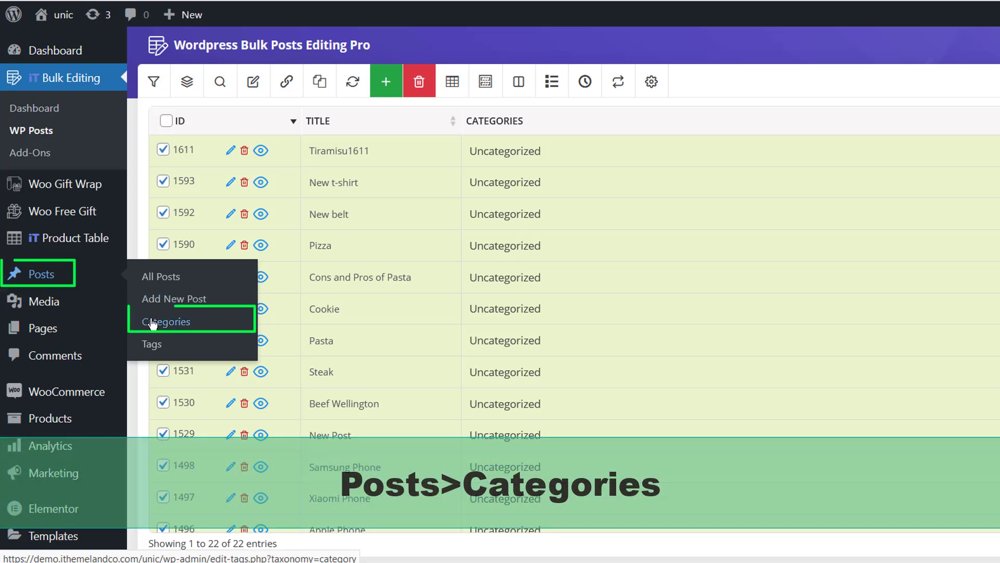
{"action": "left_click", "coordinate": [152, 323]}
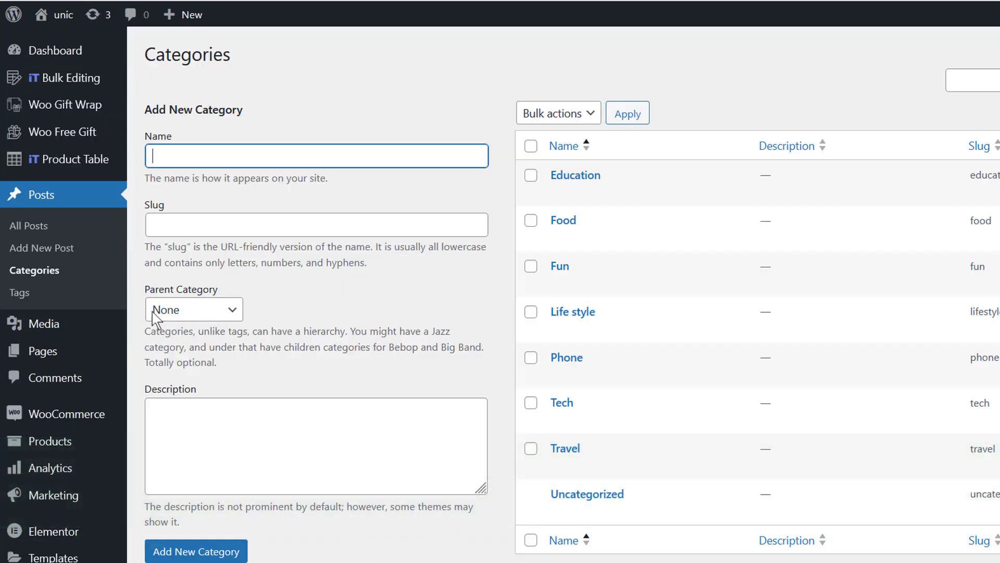
{"action": "type", "text": "sport"}
{"action": "left_click", "coordinate": [186, 555]}
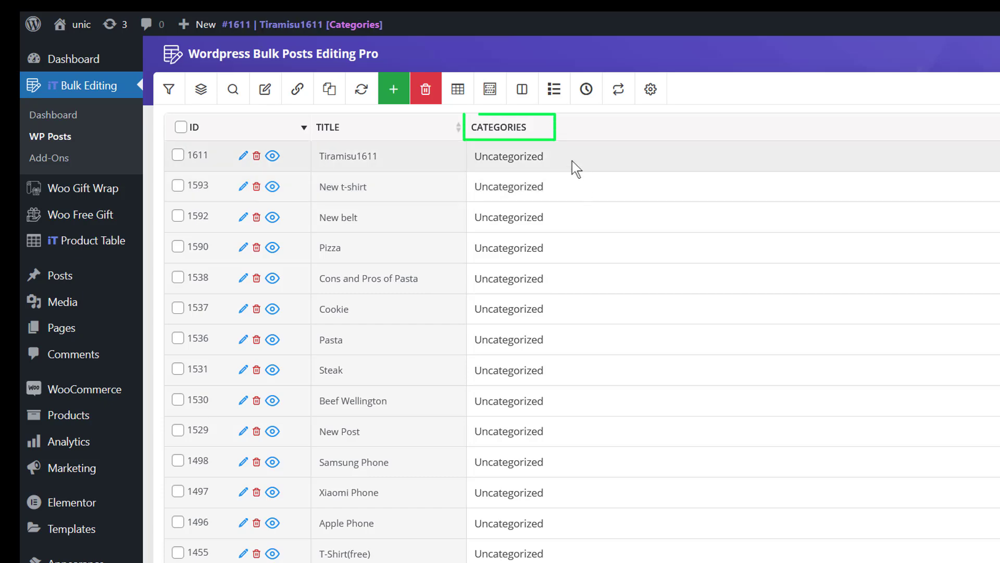
Step: Create a new category named "fashion" from the Tiramisu1611 post's category editor and assign it to that post
{"action": "left_click", "coordinate": [536, 162]}
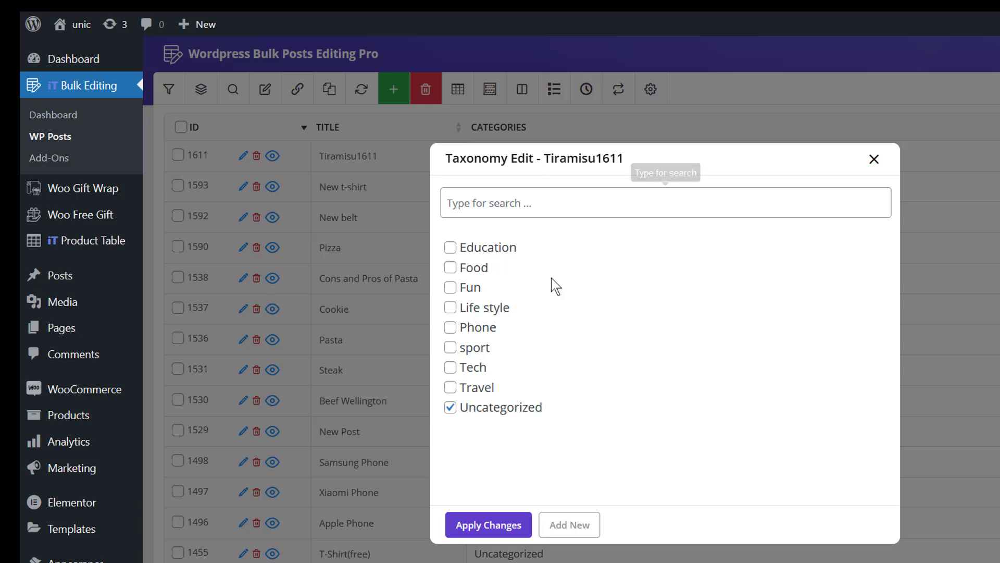
{"action": "left_click", "coordinate": [584, 527]}
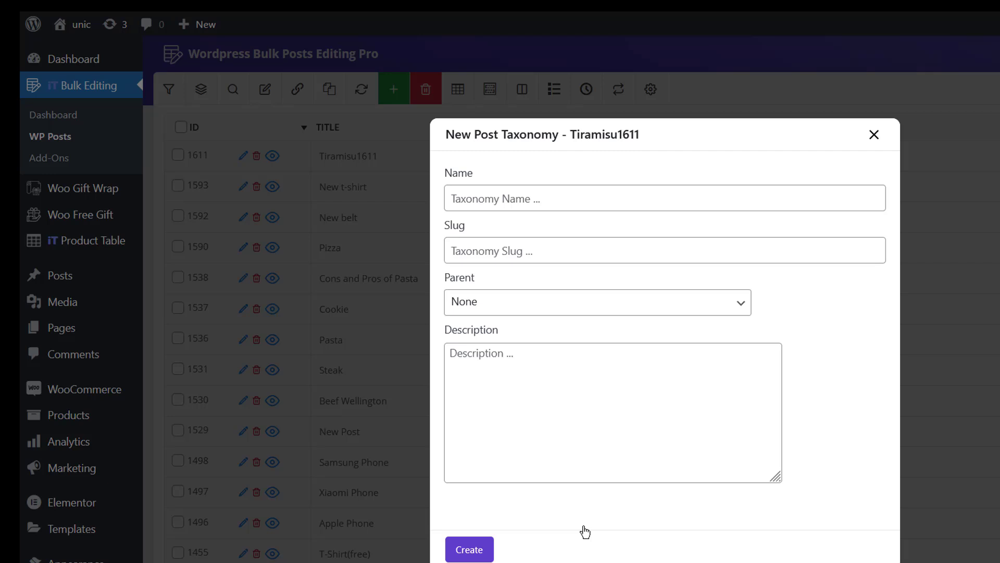
{"action": "left_click", "coordinate": [607, 205]}
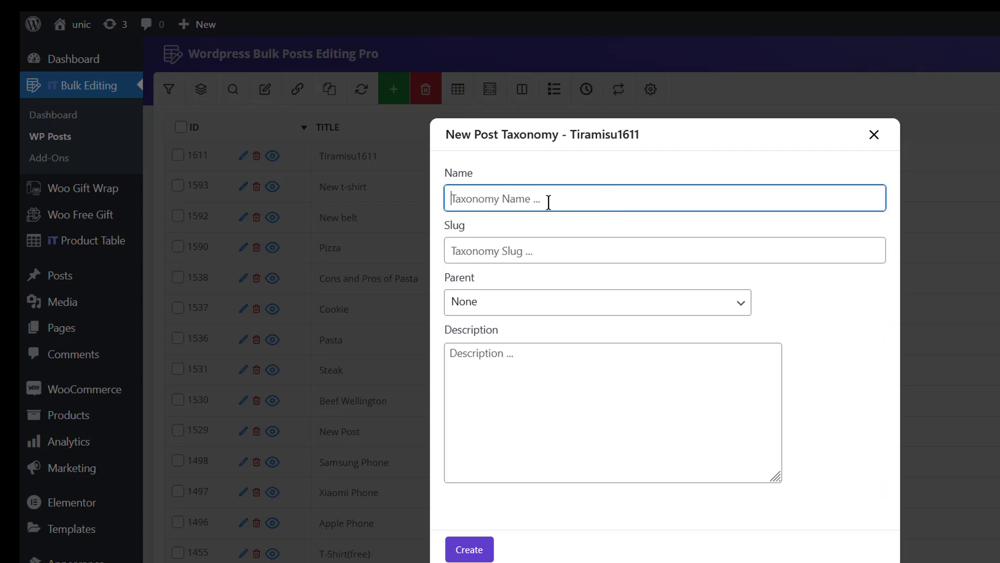
{"action": "type", "text": "fashion"}
{"action": "left_click", "coordinate": [473, 549]}
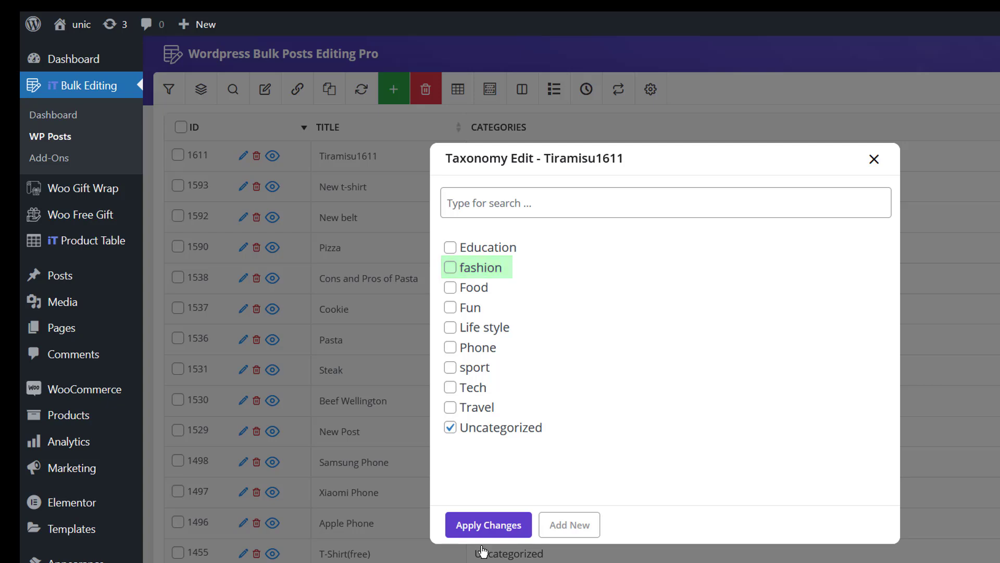
{"action": "left_click", "coordinate": [463, 270]}
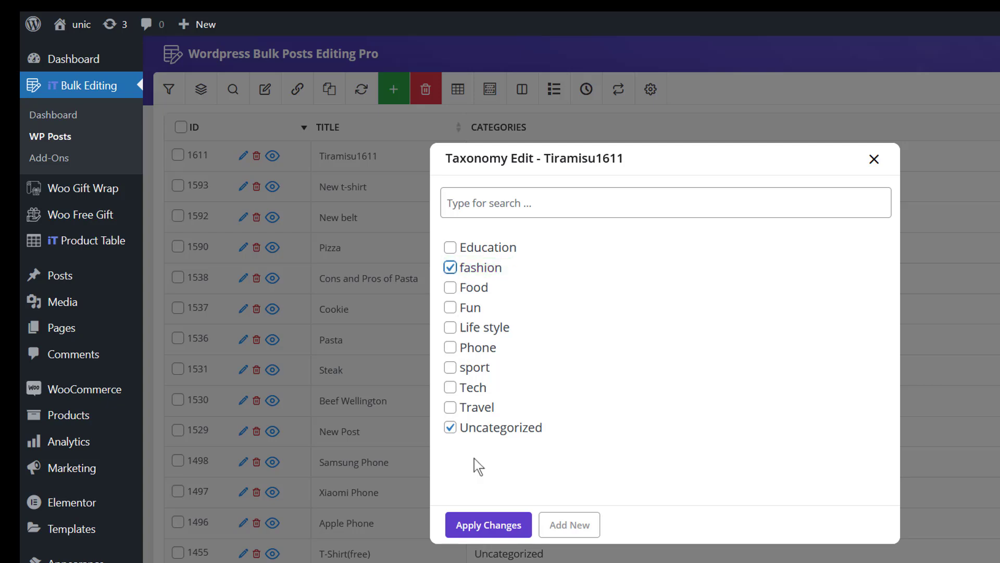
{"action": "left_click", "coordinate": [482, 527]}
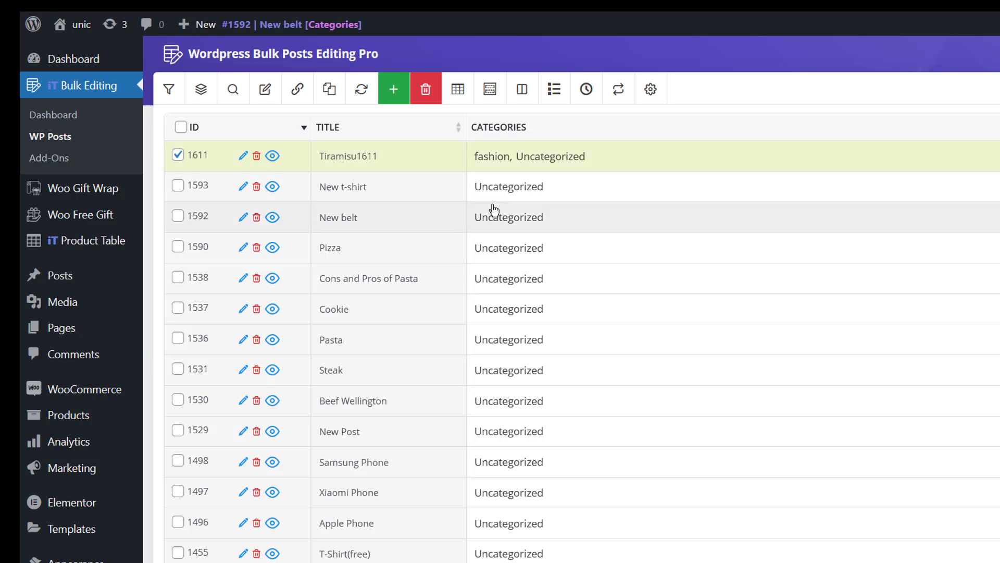
Step: Add Cons and Pros of Pasta, Steak, Samsung Phone and Apple Phone to the selected posts and enable Bind Edit
{"action": "left_click", "coordinate": [176, 279]}
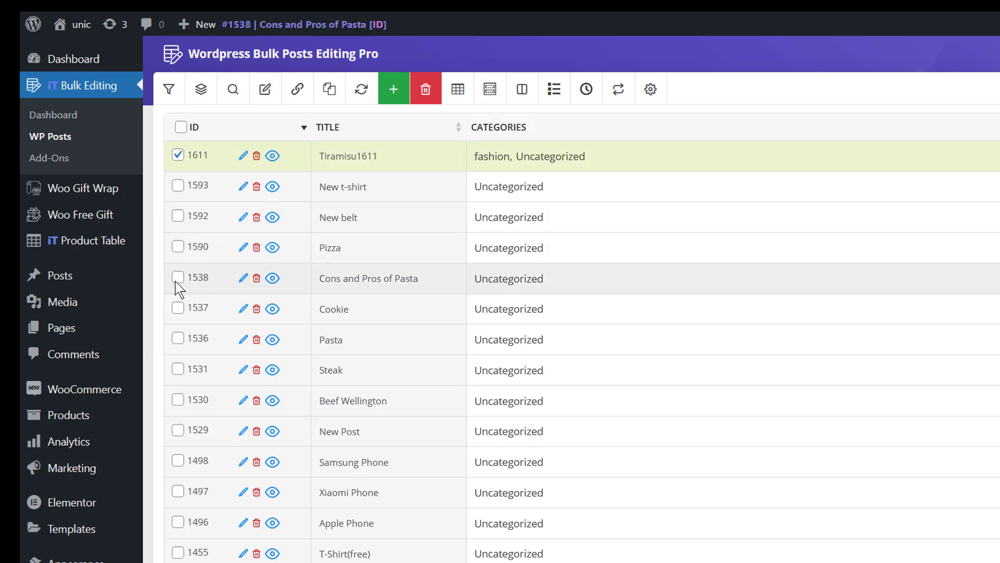
{"action": "left_click", "coordinate": [178, 368]}
{"action": "left_click", "coordinate": [178, 461]}
{"action": "left_click", "coordinate": [179, 522]}
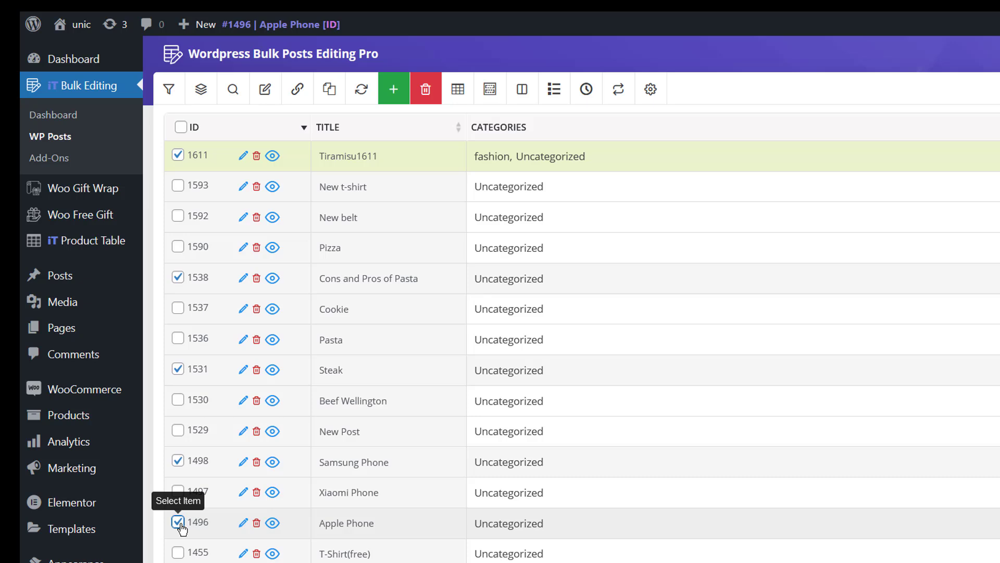
{"action": "left_click", "coordinate": [302, 98]}
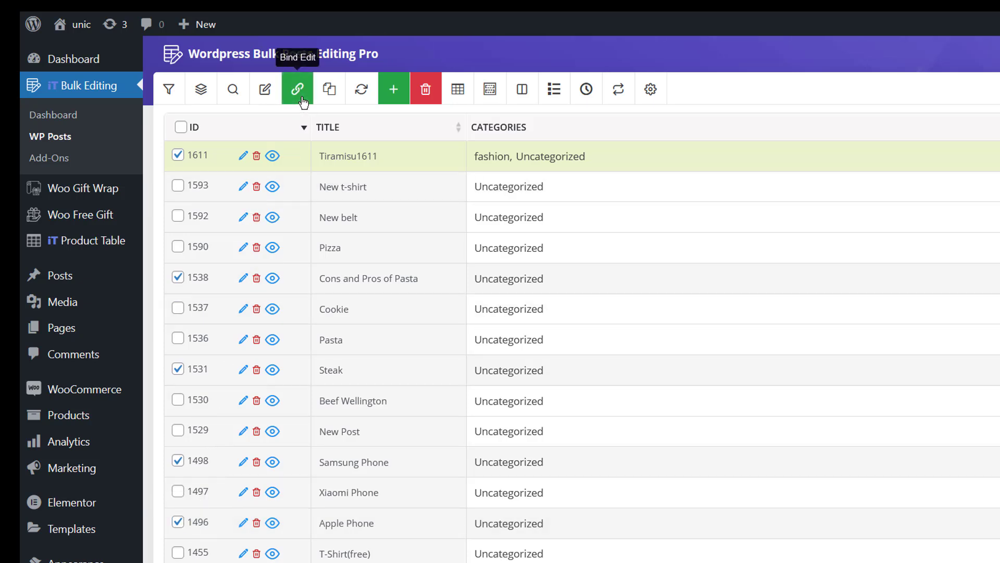
Step: Add the sport, fashion, Fun and Life style categories to all selected posts by editing the categories of Cons and Pros of Pasta
{"action": "left_click", "coordinate": [501, 277]}
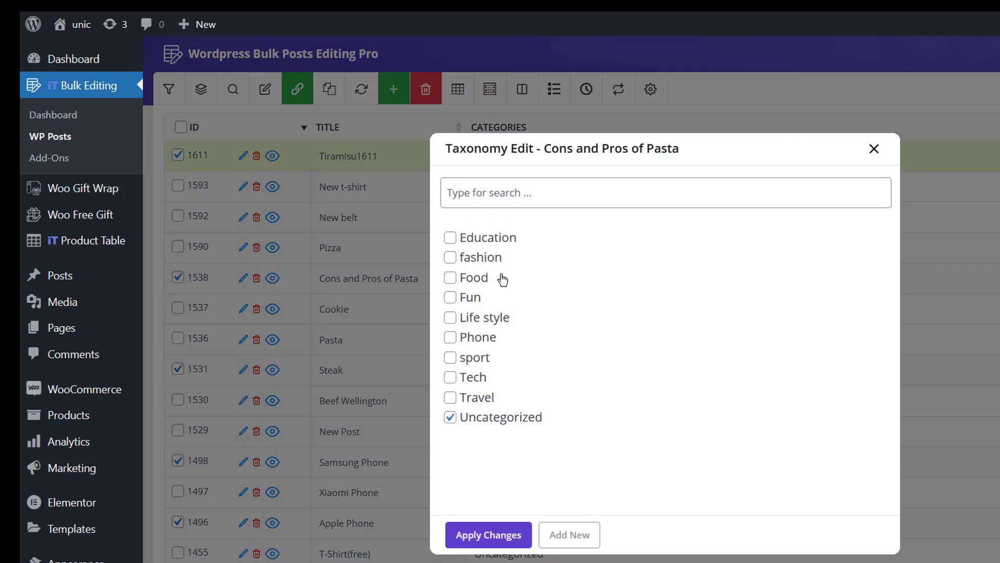
{"action": "left_click", "coordinate": [476, 363]}
{"action": "left_click", "coordinate": [468, 259]}
{"action": "left_click", "coordinate": [461, 297]}
{"action": "left_click", "coordinate": [469, 319]}
{"action": "left_click", "coordinate": [488, 536]}
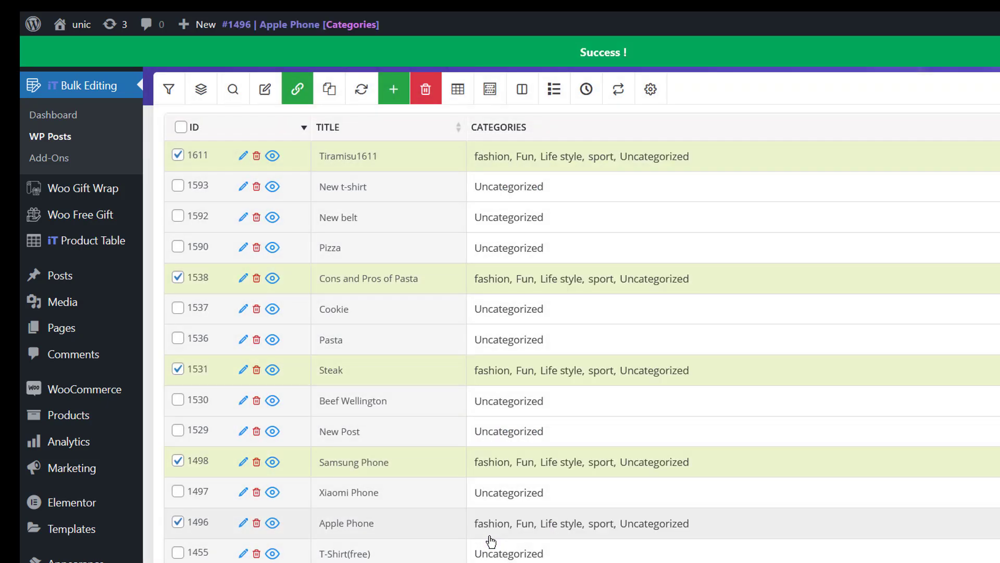